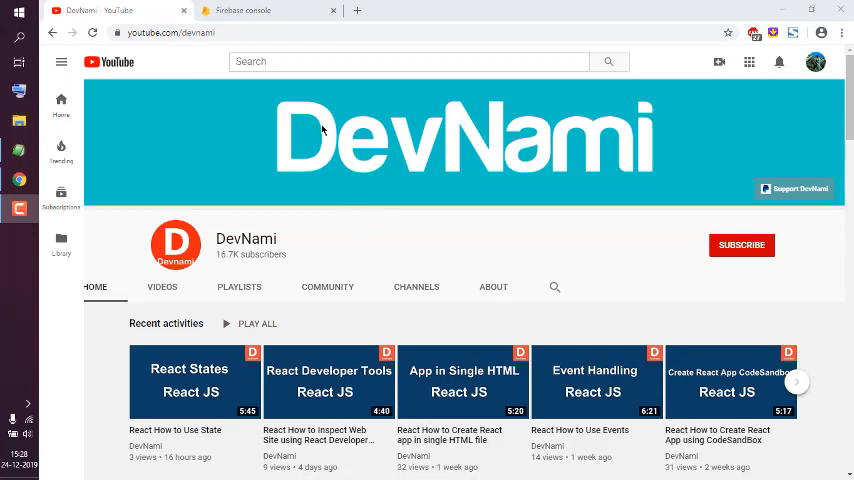
Step: Switch from the DevNami YouTube tab to the Firebase console welcome page
{"action": "left_click", "coordinate": [270, 12]}
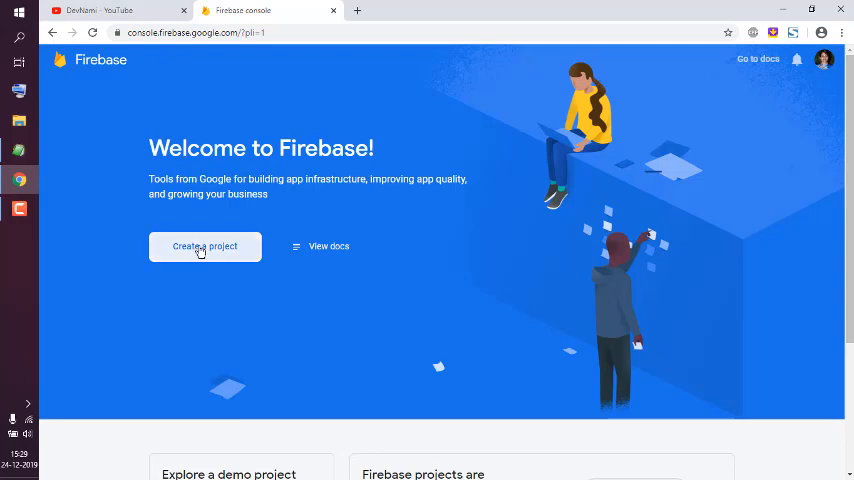
{"action": "scroll", "coordinate": [259, 331], "scroll_direction": "down", "scroll_amount": 3}
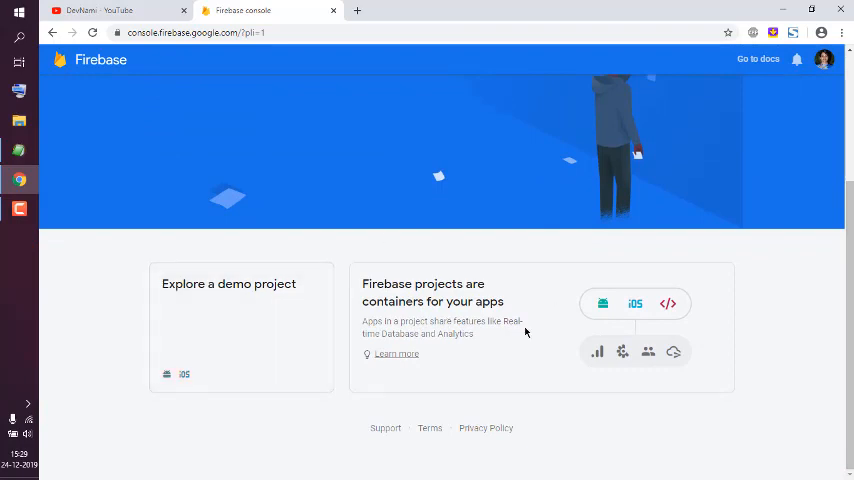
{"action": "scroll", "coordinate": [200, 290], "scroll_direction": "up", "scroll_amount": 3}
{"action": "scroll", "coordinate": [210, 309], "scroll_direction": "down", "scroll_amount": 3}
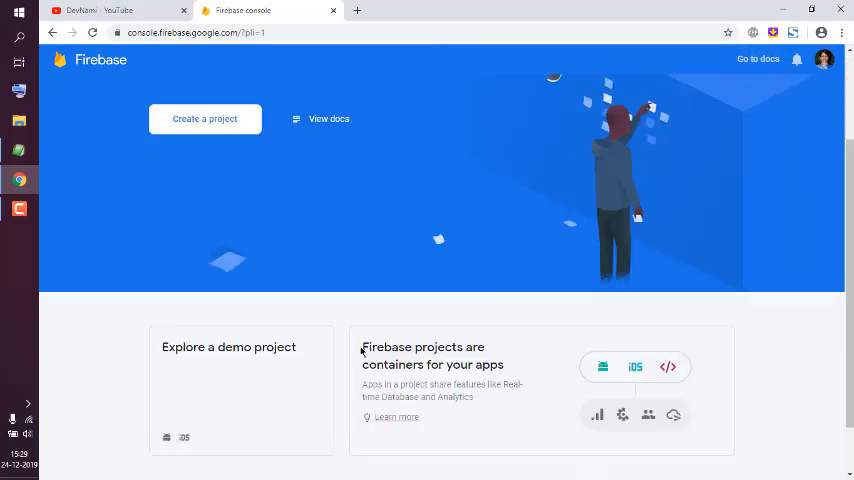
{"action": "scroll", "coordinate": [385, 320], "scroll_direction": "up", "scroll_amount": 3}
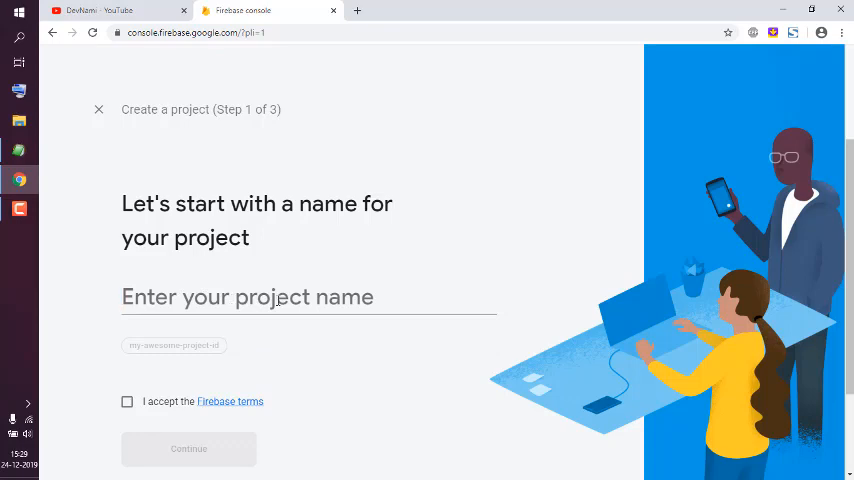
{"action": "type", "text": "devnami"}
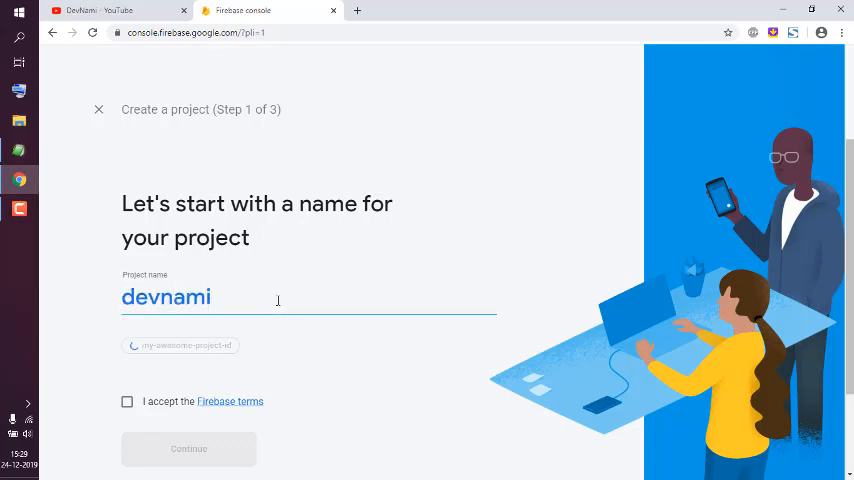
{"action": "type", "text": "db"}
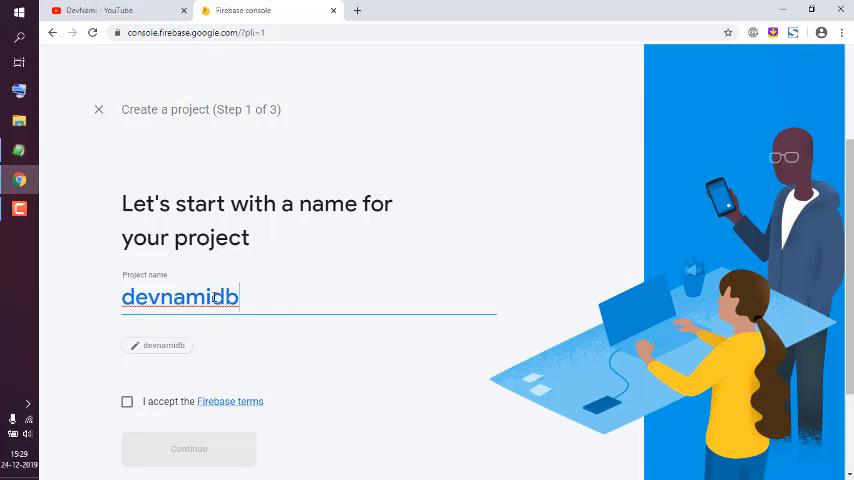
Step: Accept the Firebase terms for the new devnamidb project
{"action": "left_click", "coordinate": [127, 402]}
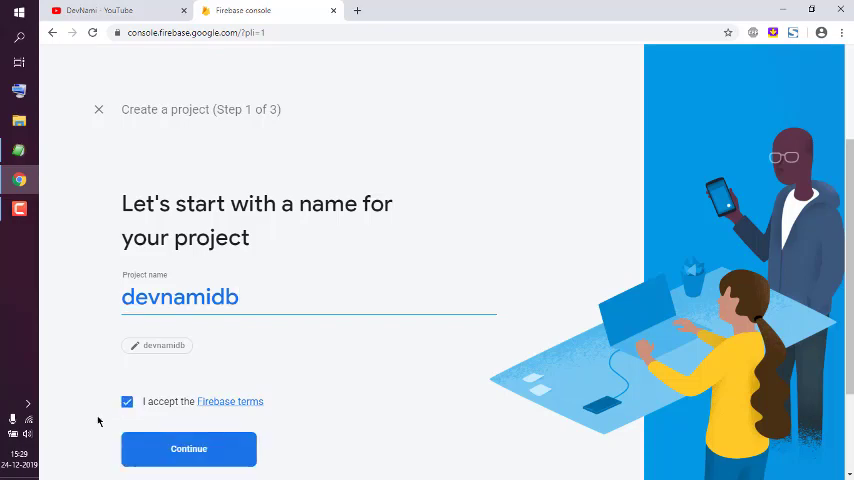
Step: Disable Google Analytics for devnamidb and create the project
{"action": "left_click", "coordinate": [211, 446]}
{"action": "scroll", "coordinate": [408, 204], "scroll_direction": "down", "scroll_amount": 2}
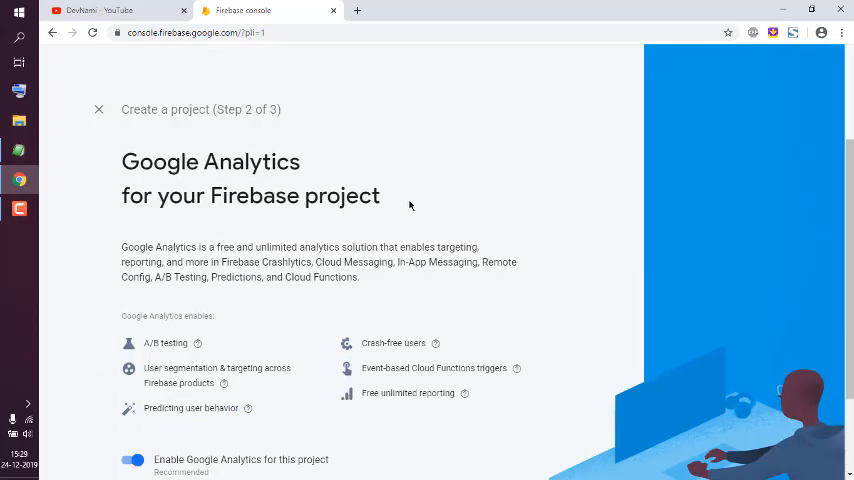
{"action": "scroll", "coordinate": [390, 208], "scroll_direction": "up", "scroll_amount": 2}
{"action": "left_click_drag", "start_coordinate": [151, 201], "coordinate": [296, 203]}
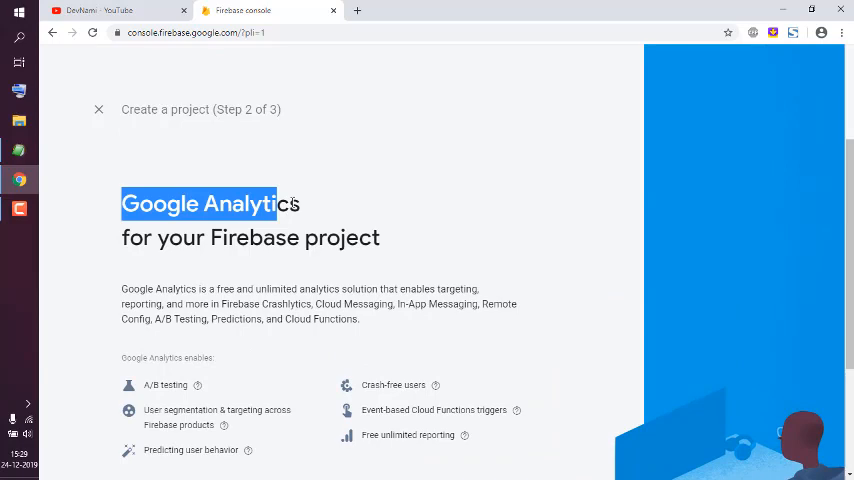
{"action": "left_click", "coordinate": [321, 210]}
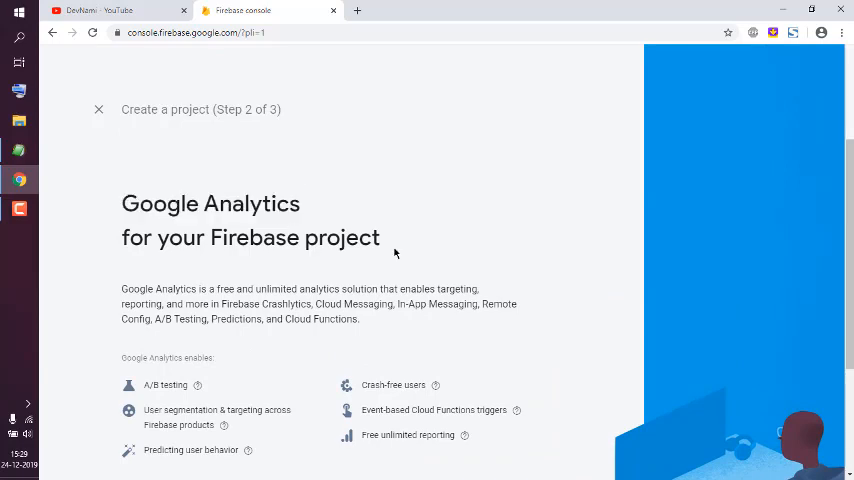
{"action": "scroll", "coordinate": [395, 252], "scroll_direction": "down", "scroll_amount": 2}
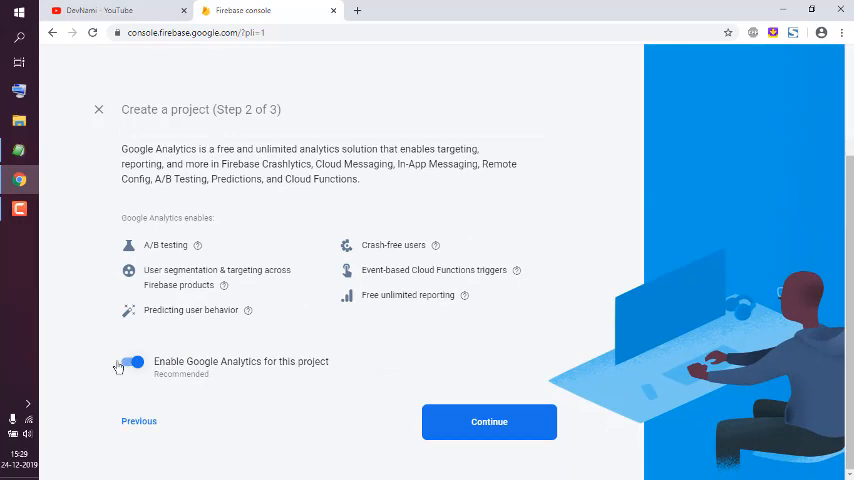
{"action": "left_click", "coordinate": [116, 366]}
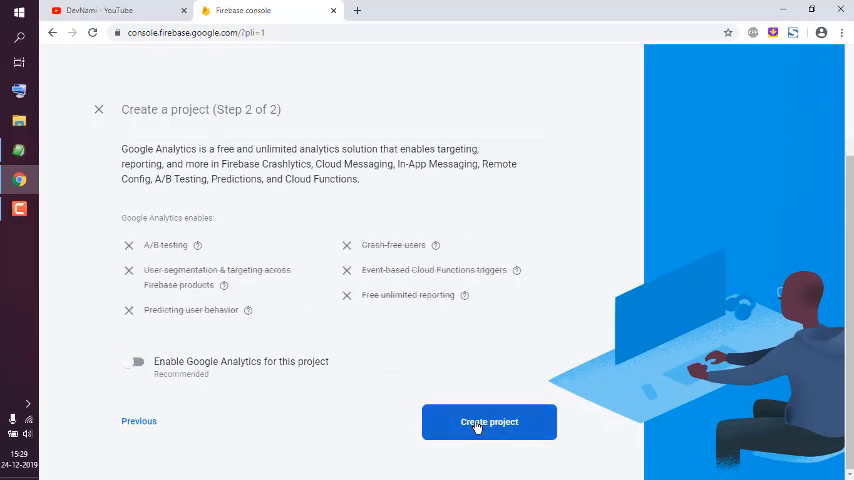
{"action": "left_click", "coordinate": [477, 427]}
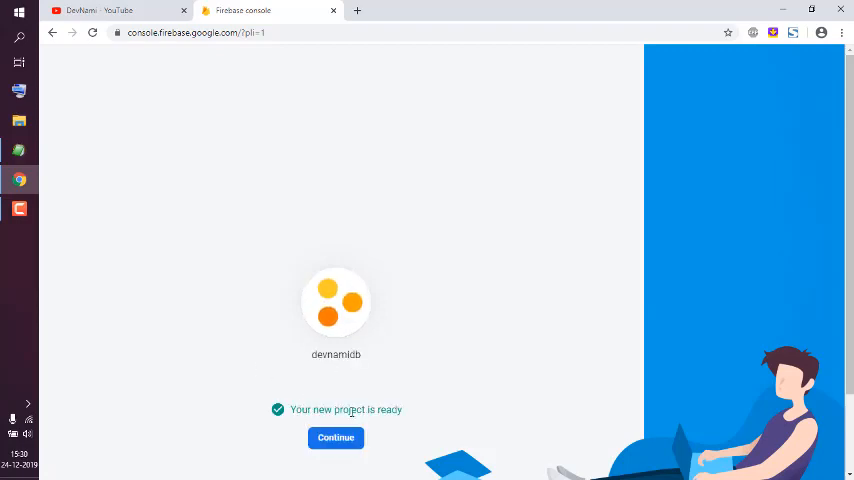
Step: Continue to the devnamidb Project Overview dashboard
{"action": "left_click", "coordinate": [351, 441]}
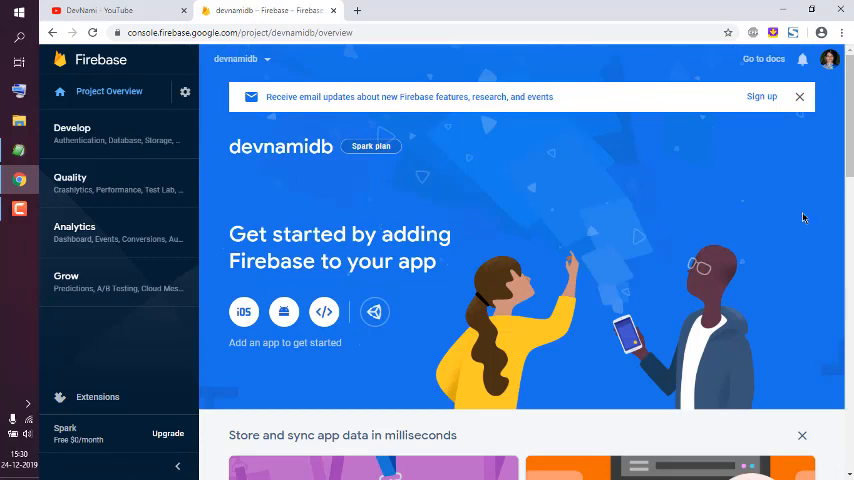
{"action": "left_click_drag", "start_coordinate": [848, 162], "coordinate": [851, 165]}
{"action": "scroll", "coordinate": [520, 300], "scroll_direction": "down", "scroll_amount": 3}
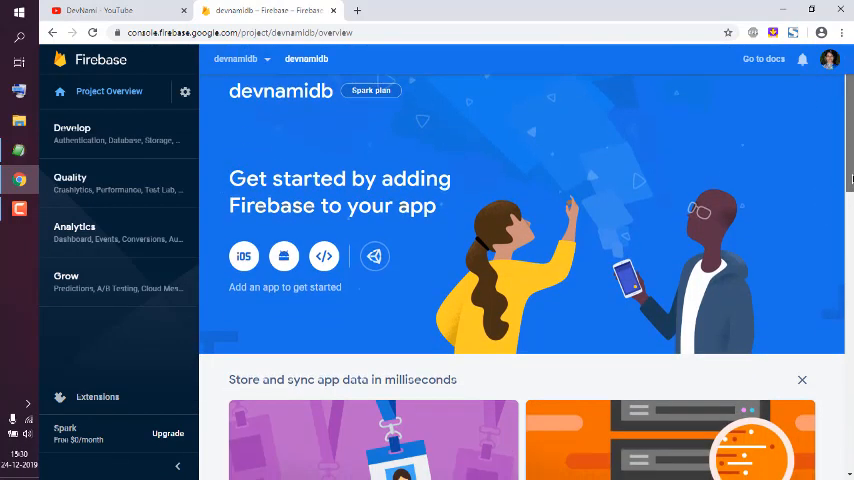
{"action": "scroll", "coordinate": [526, 276], "scroll_direction": "down", "scroll_amount": 1}
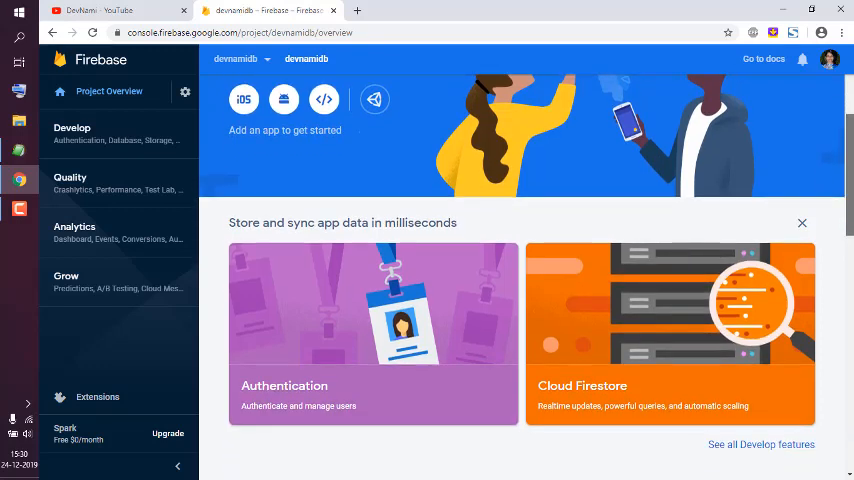
{"action": "scroll", "coordinate": [526, 276], "scroll_direction": "up", "scroll_amount": 2}
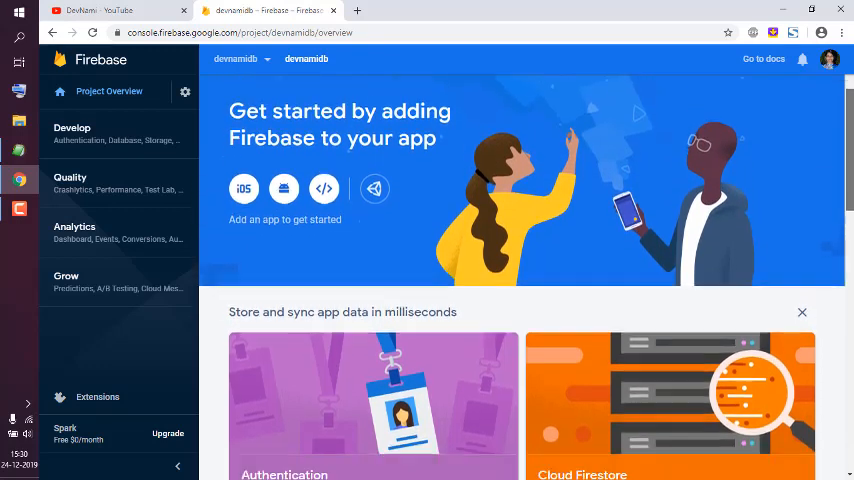
{"action": "scroll", "coordinate": [526, 276], "scroll_direction": "down", "scroll_amount": 2}
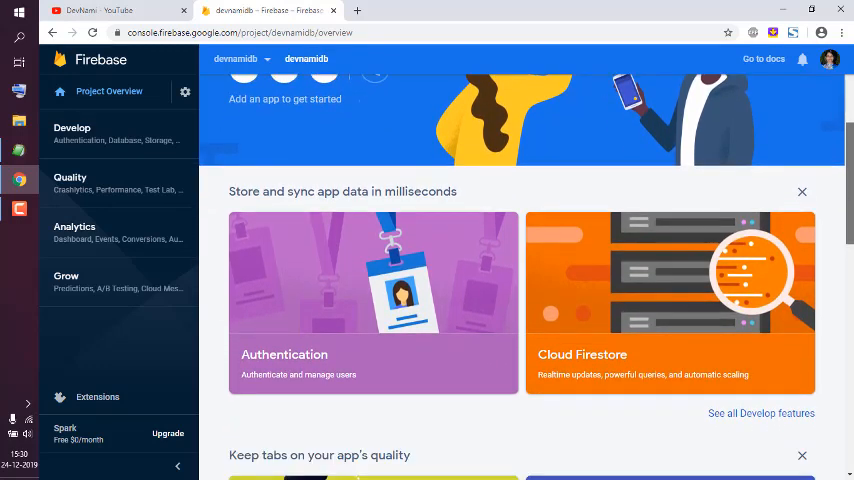
{"action": "scroll", "coordinate": [363, 229], "scroll_direction": "down", "scroll_amount": 2}
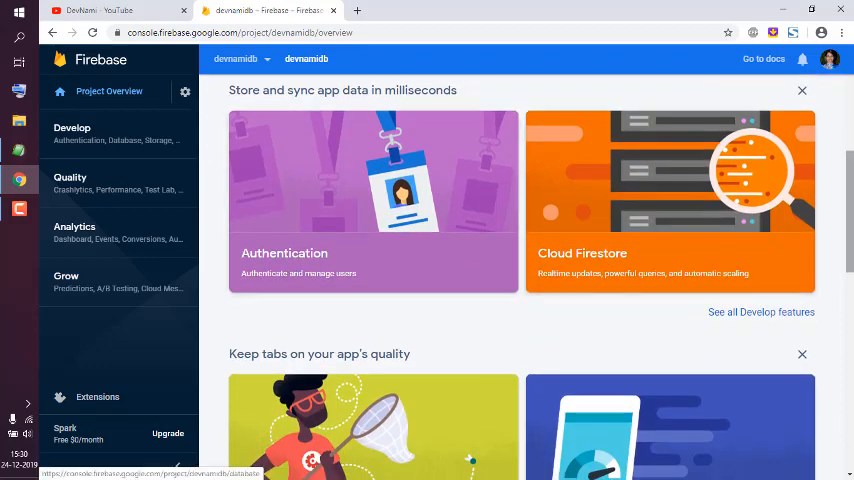
{"action": "mouse_move", "coordinate": [849, 240]}
{"action": "left_mouse_down"}
{"action": "mouse_move", "coordinate": [850, 300]}
{"action": "mouse_move", "coordinate": [850, 272]}
{"action": "left_mouse_up"}
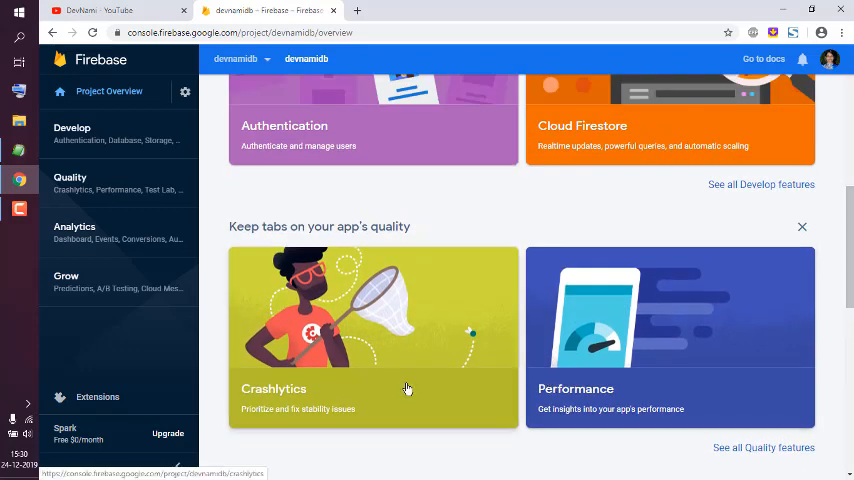